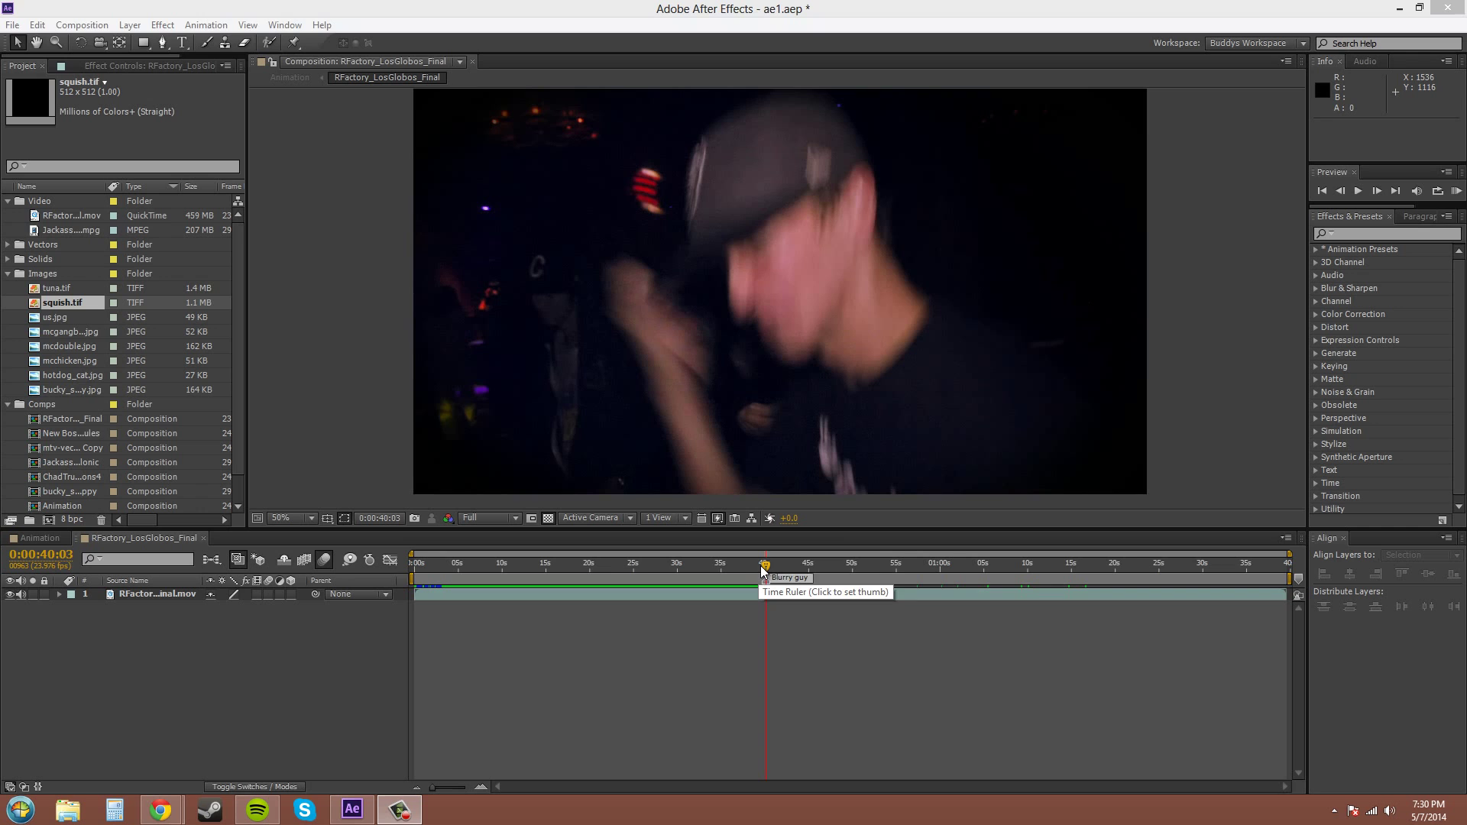
Step: Drop a new comp marker at 0:00:37:06 and give it the comment 'Space Girl'
left_click_drag(762, 571, 738, 567)
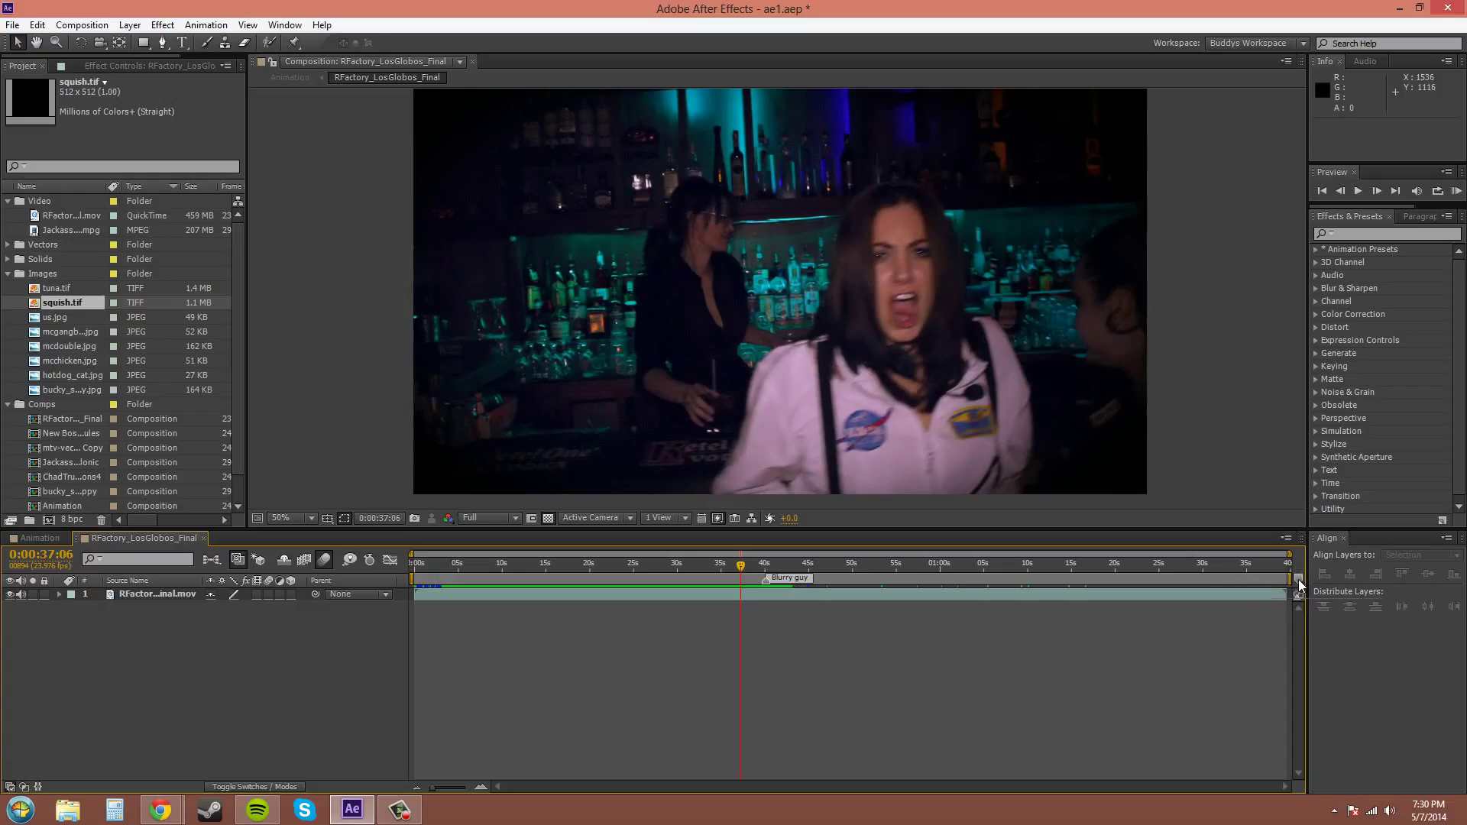
left_click_drag(1299, 585, 916, 582)
left_click_drag(778, 578, 736, 580)
double_click(740, 583)
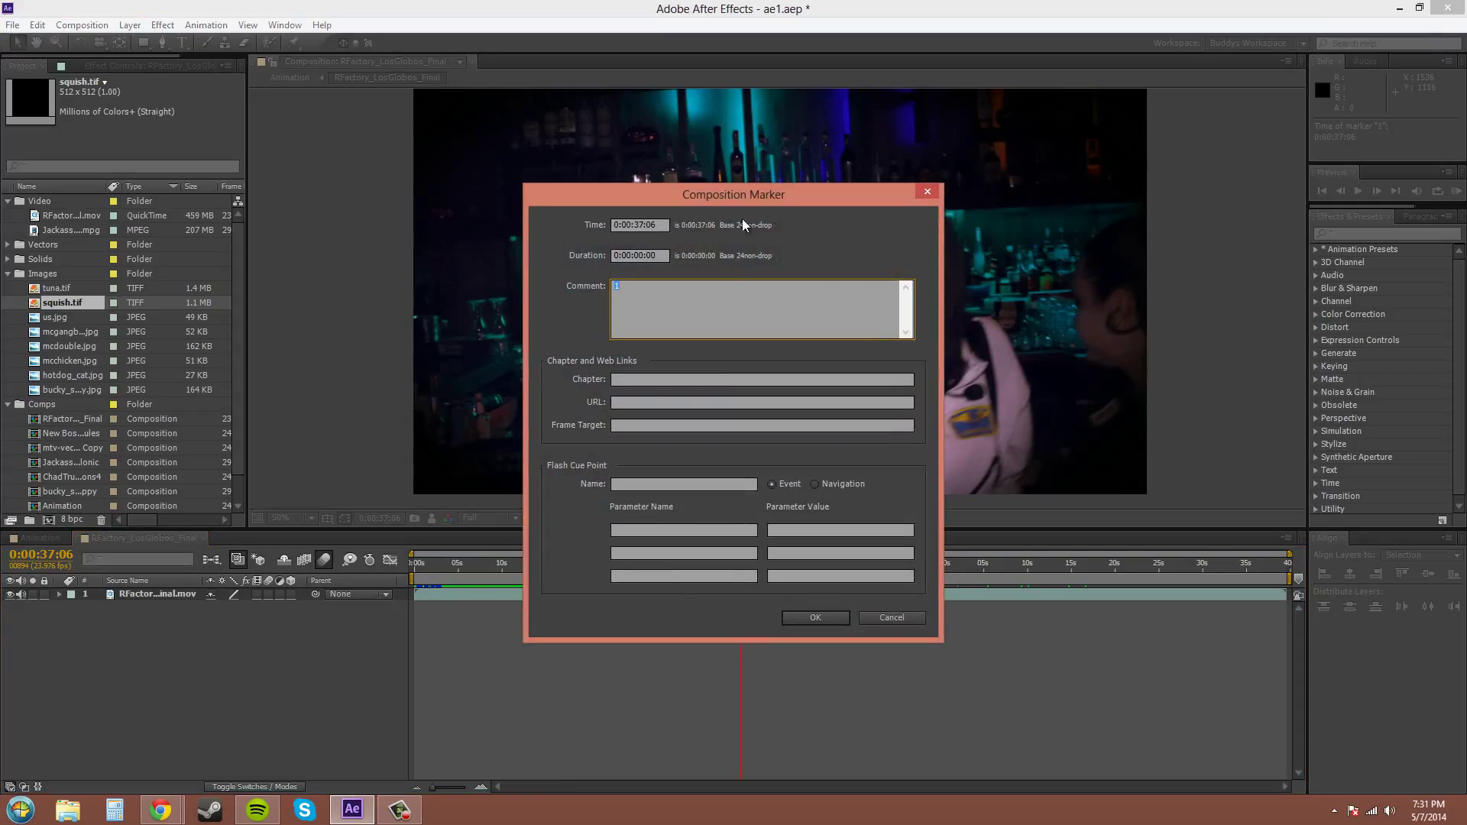
left_click_drag(728, 197, 657, 197)
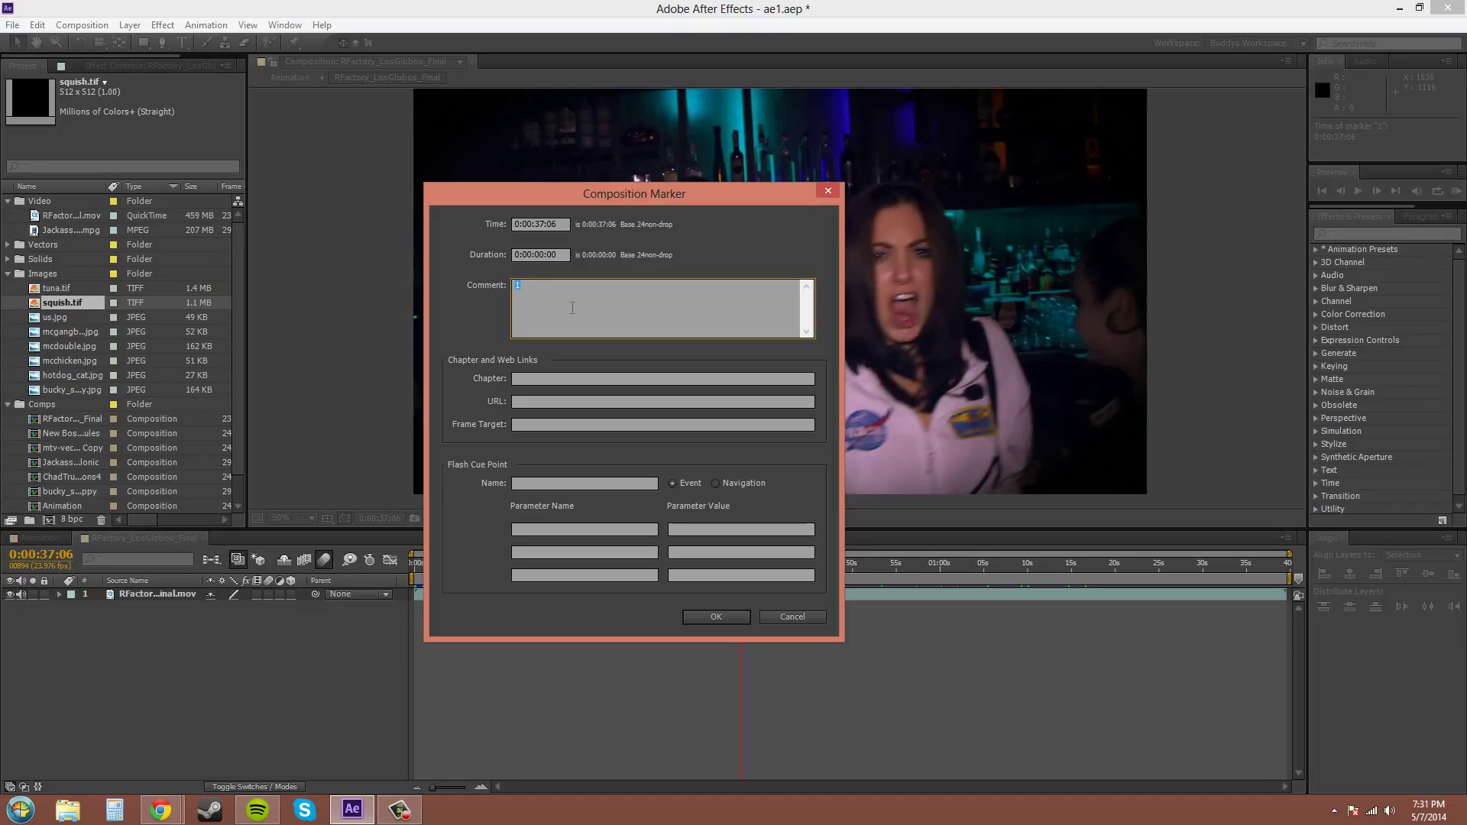
type("Space Girl")
left_click(717, 621)
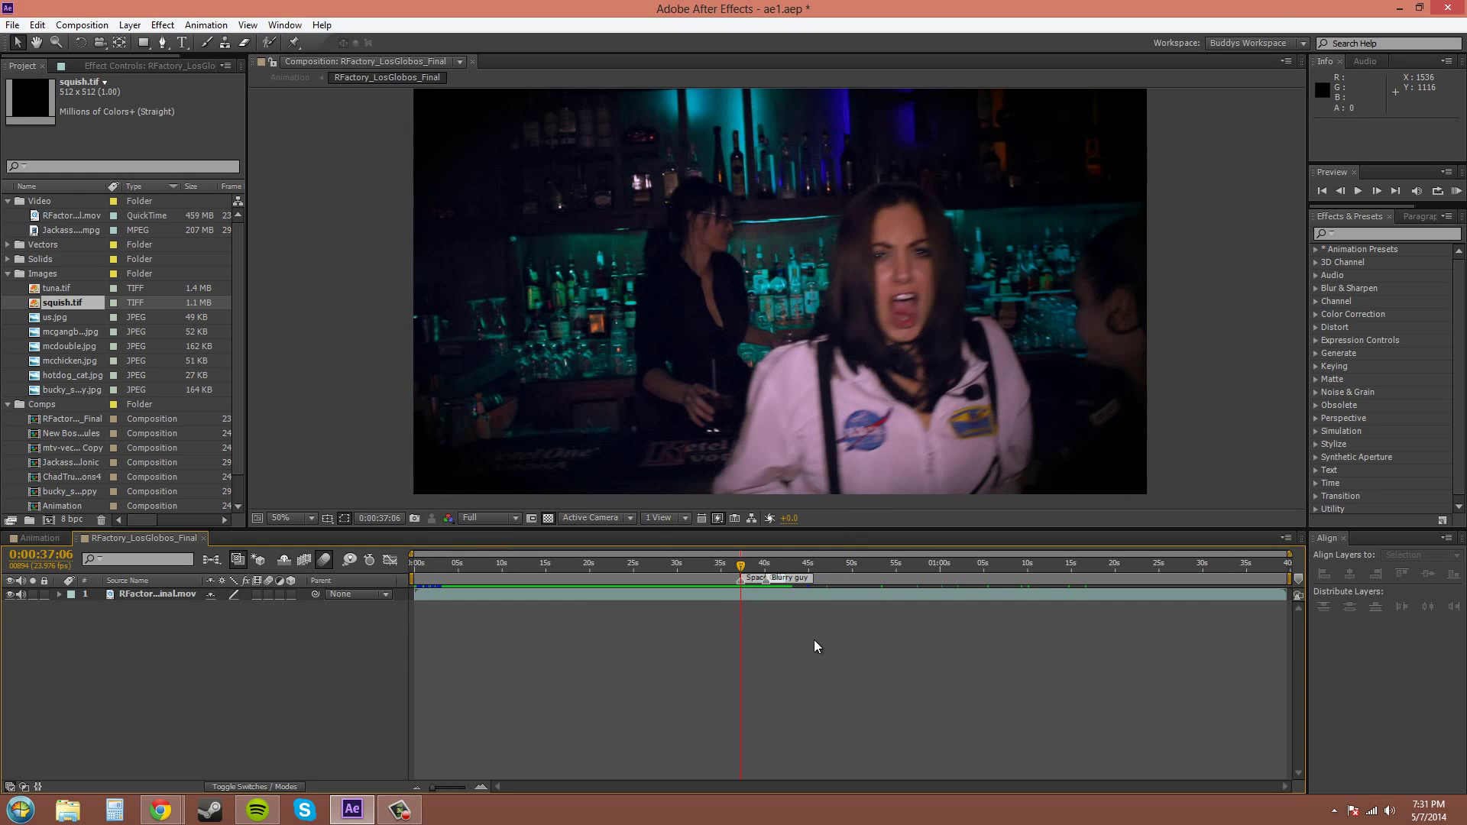
Step: Delete the Space Girl marker at 0:00:37 and select the club footage layer
left_click_drag(740, 569, 653, 567)
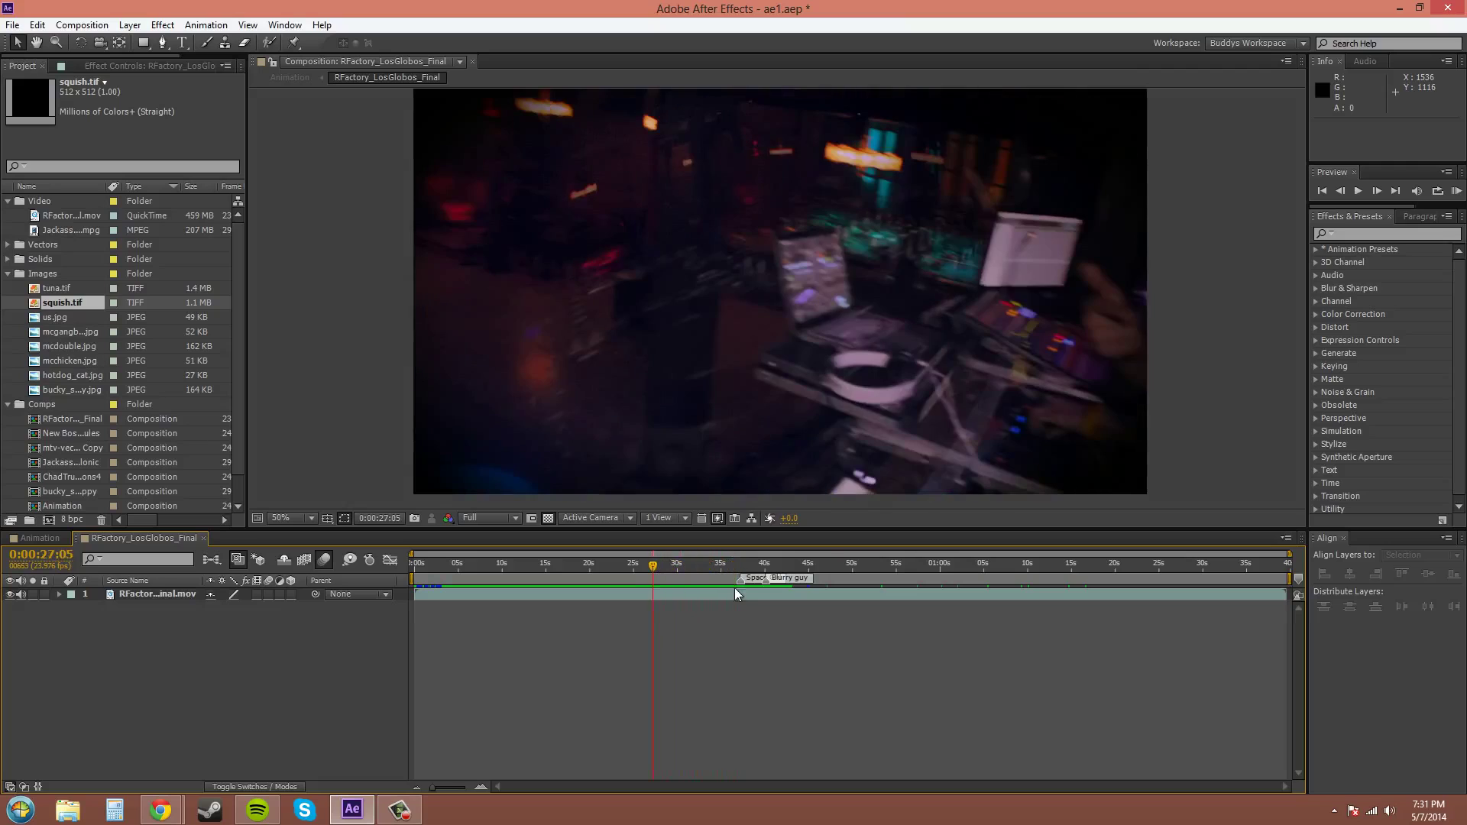
left_click(745, 580)
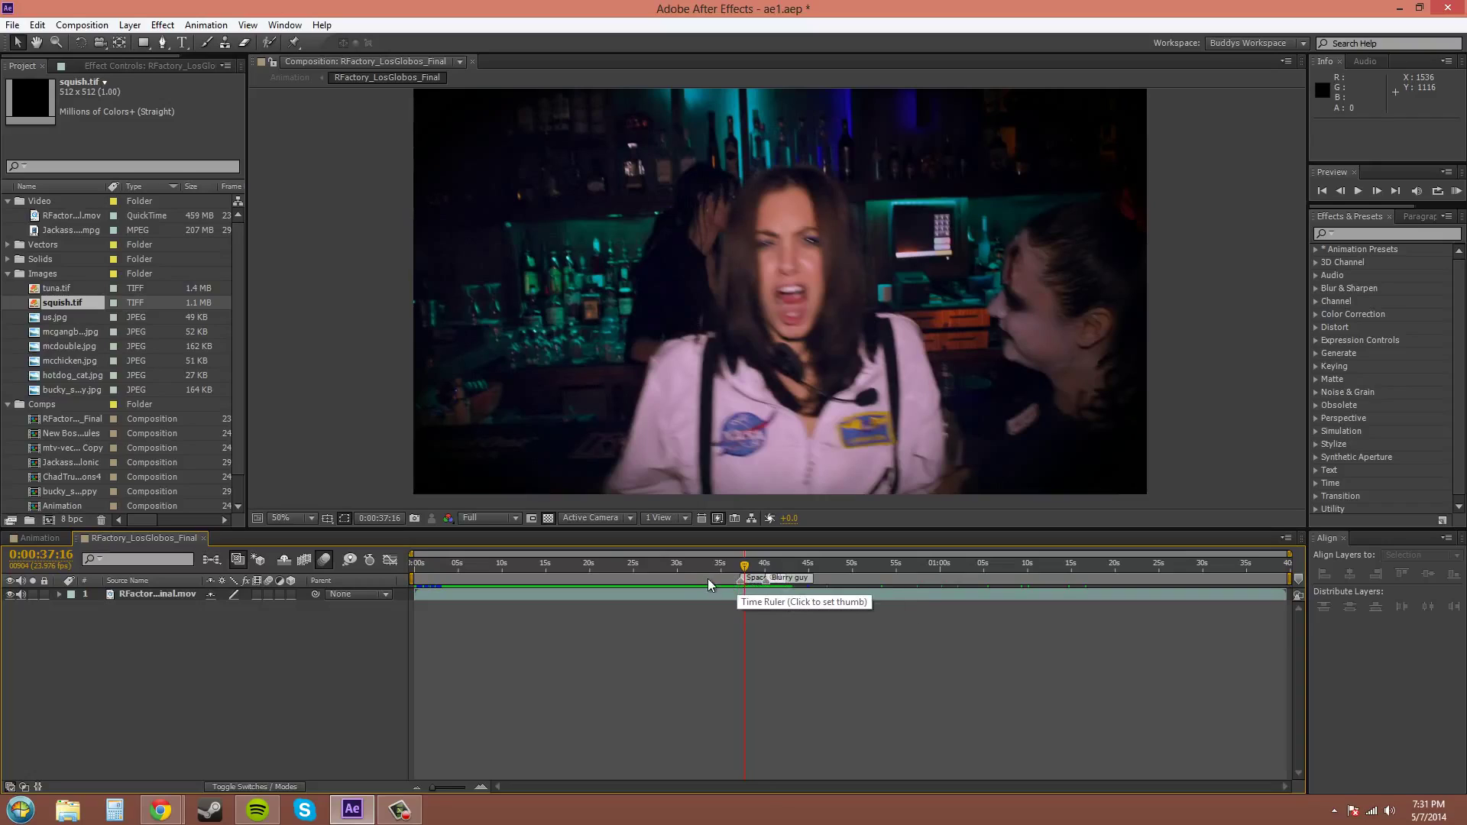
mouse_move(740, 571)
left_mouse_down()
mouse_move(704, 569)
mouse_move(763, 568)
mouse_move(686, 566)
mouse_move(722, 570)
left_mouse_up()
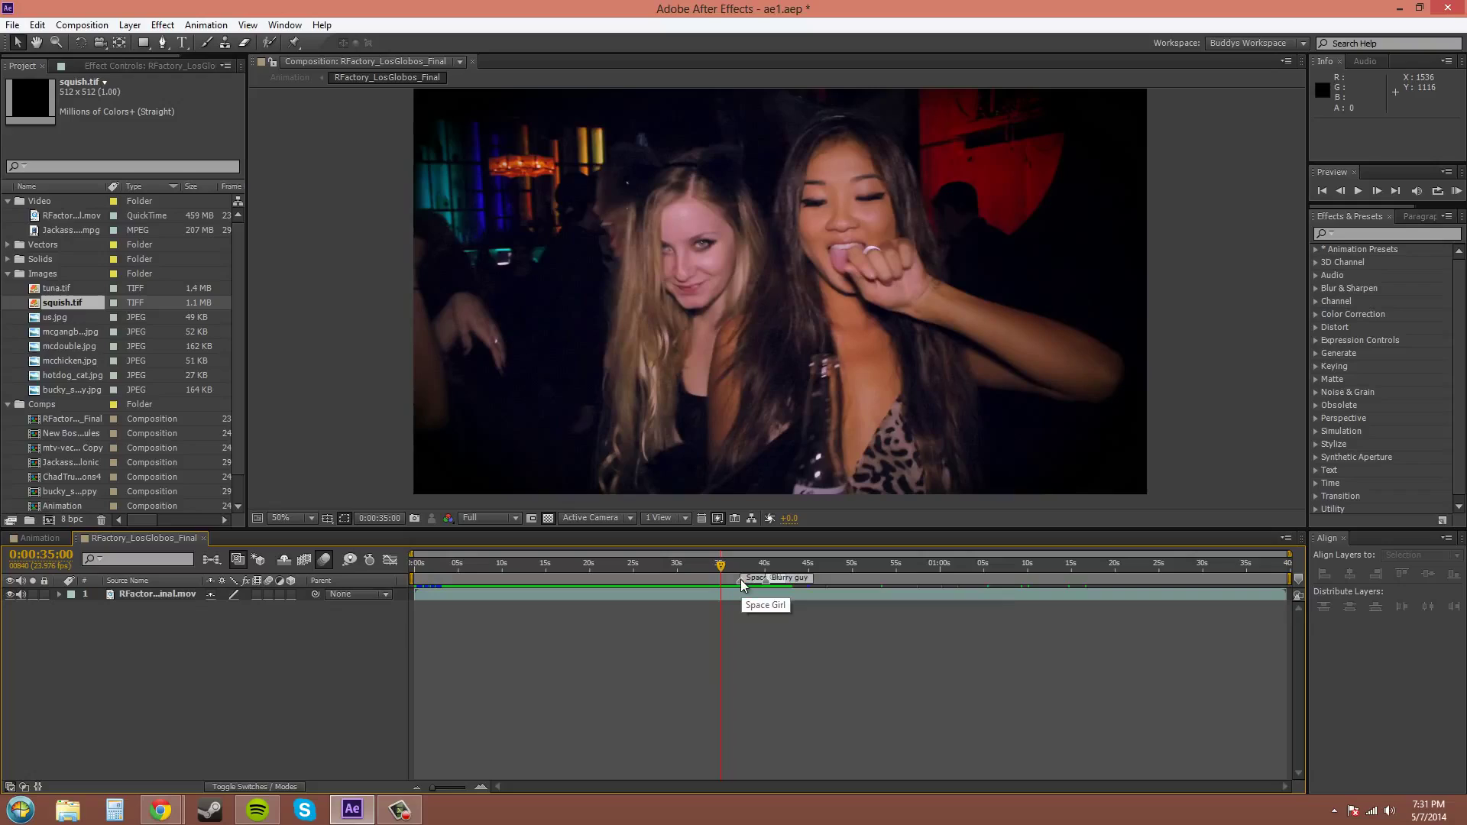
right_click(743, 586)
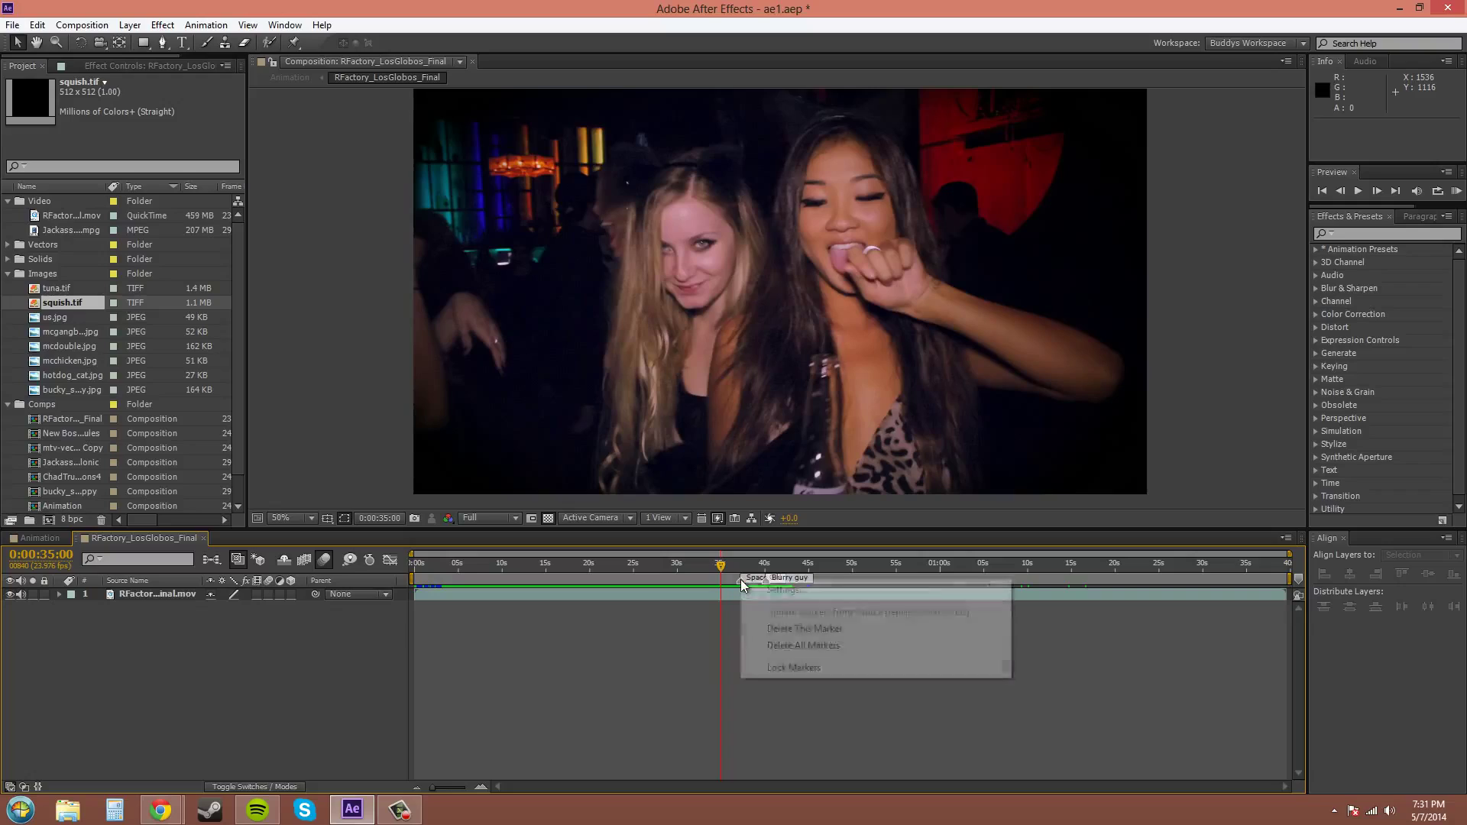
left_click(781, 630)
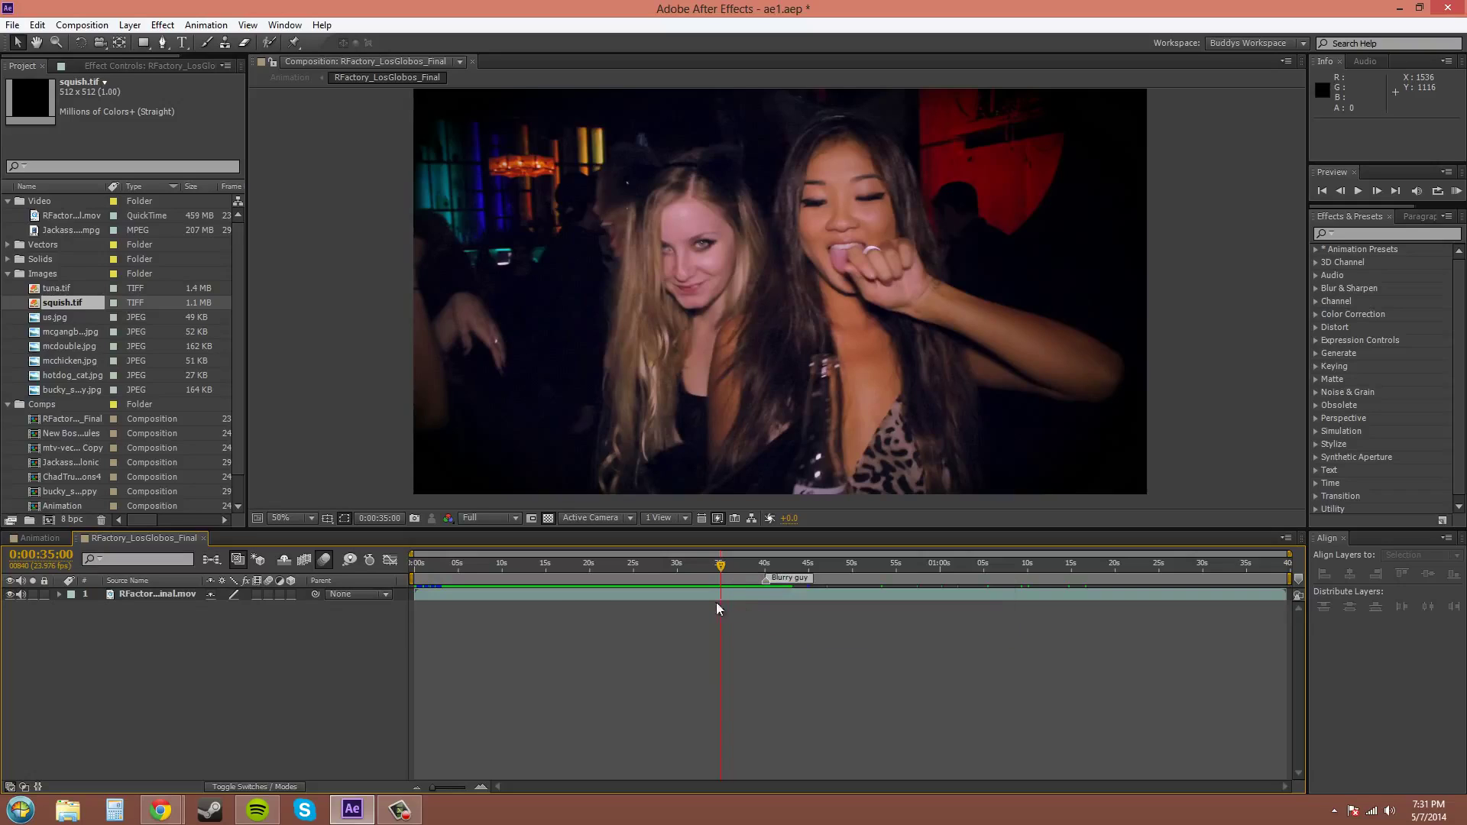
left_click(159, 596)
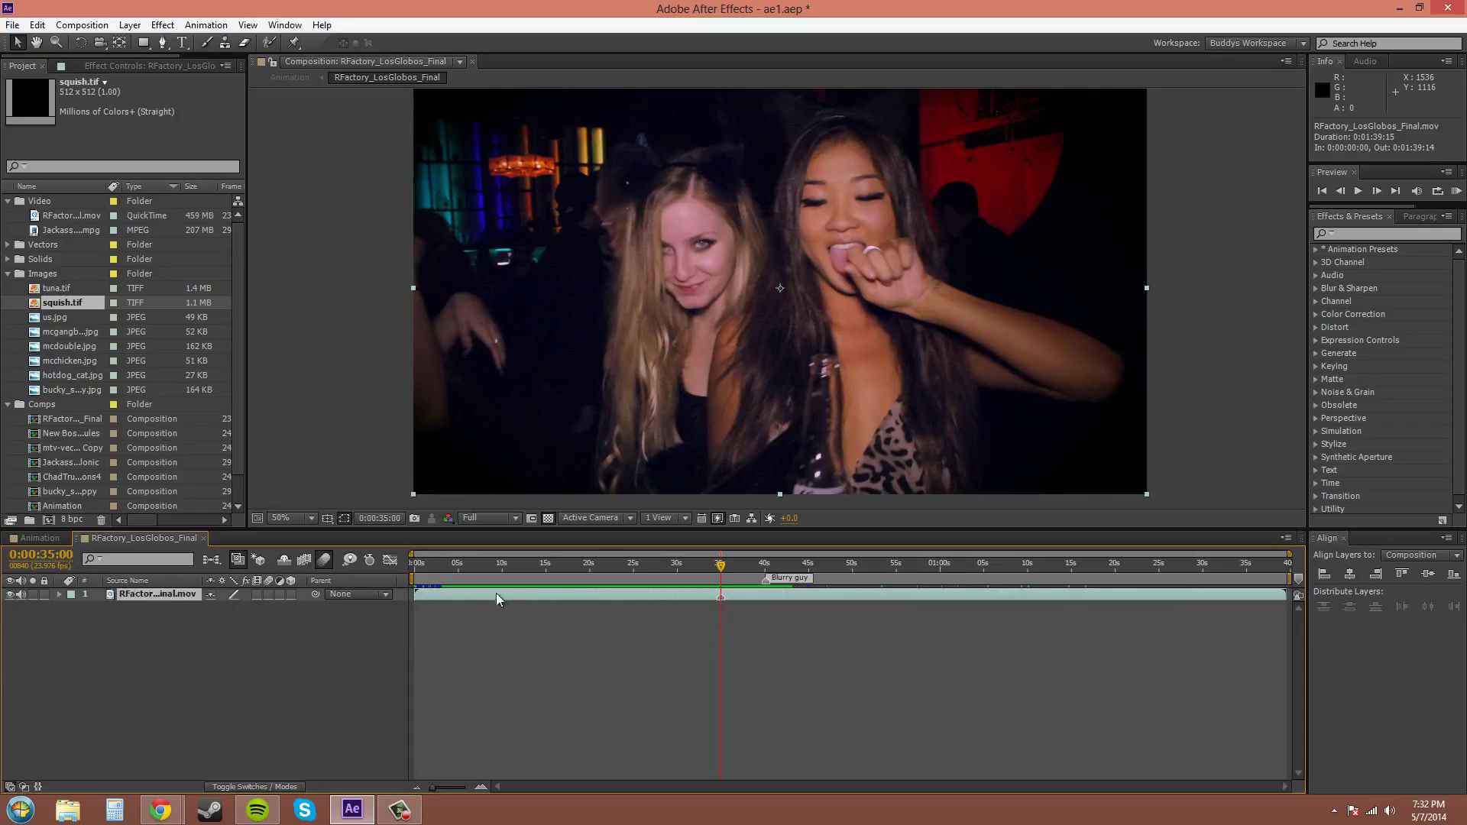
Step: Give the layer marker at 0:00:35:00 the comment 'Girl licking herself'
double_click(721, 598)
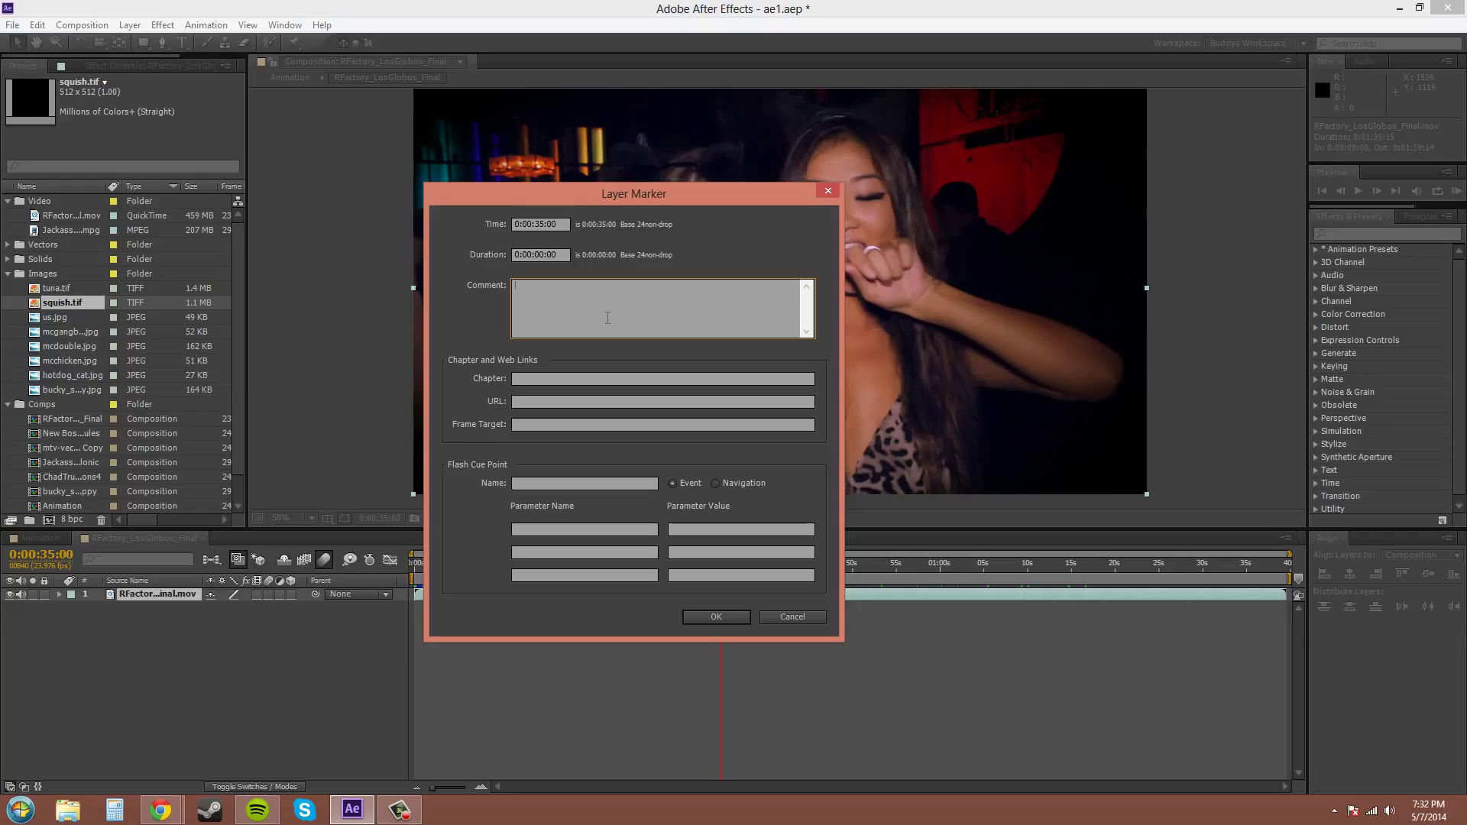
type("Girl licking herself")
left_click(718, 621)
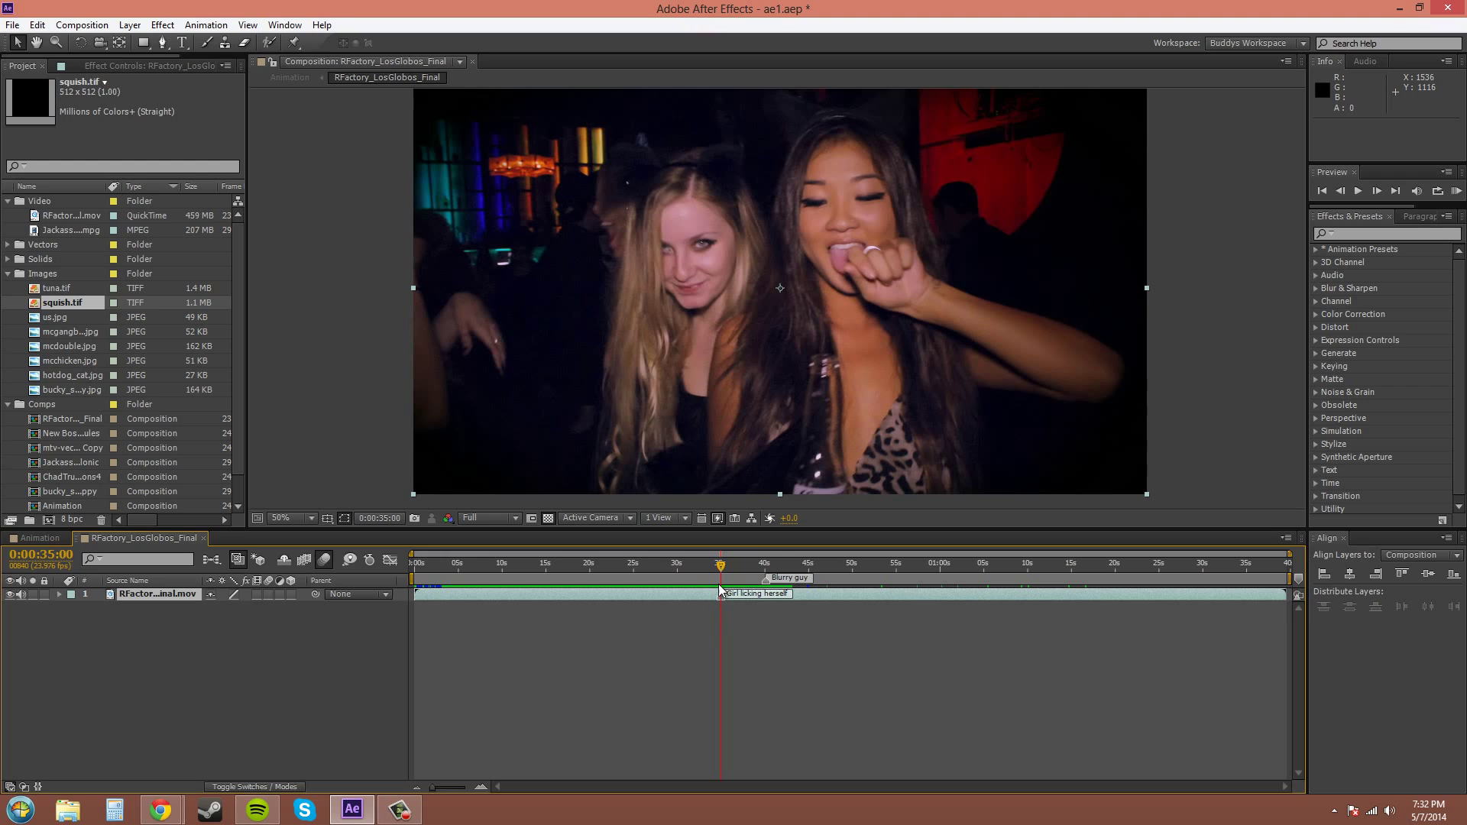
Step: Add a layer marker commented 'Signage' at 0:00:22:21 on the Los Globos sign shot
mouse_move(723, 569)
left_mouse_down()
mouse_move(601, 567)
mouse_move(704, 566)
left_mouse_up()
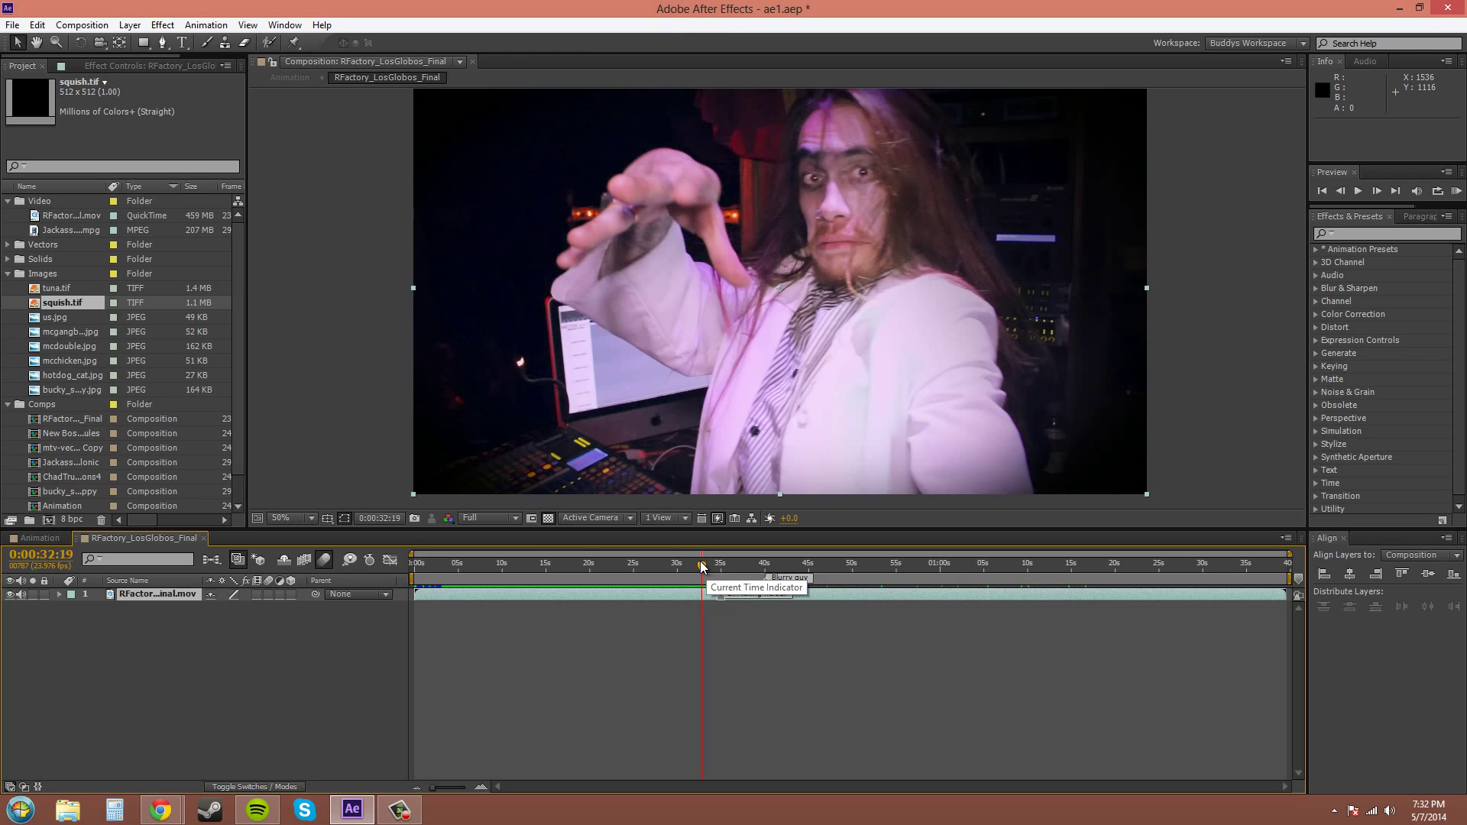
left_click_drag(703, 567, 612, 572)
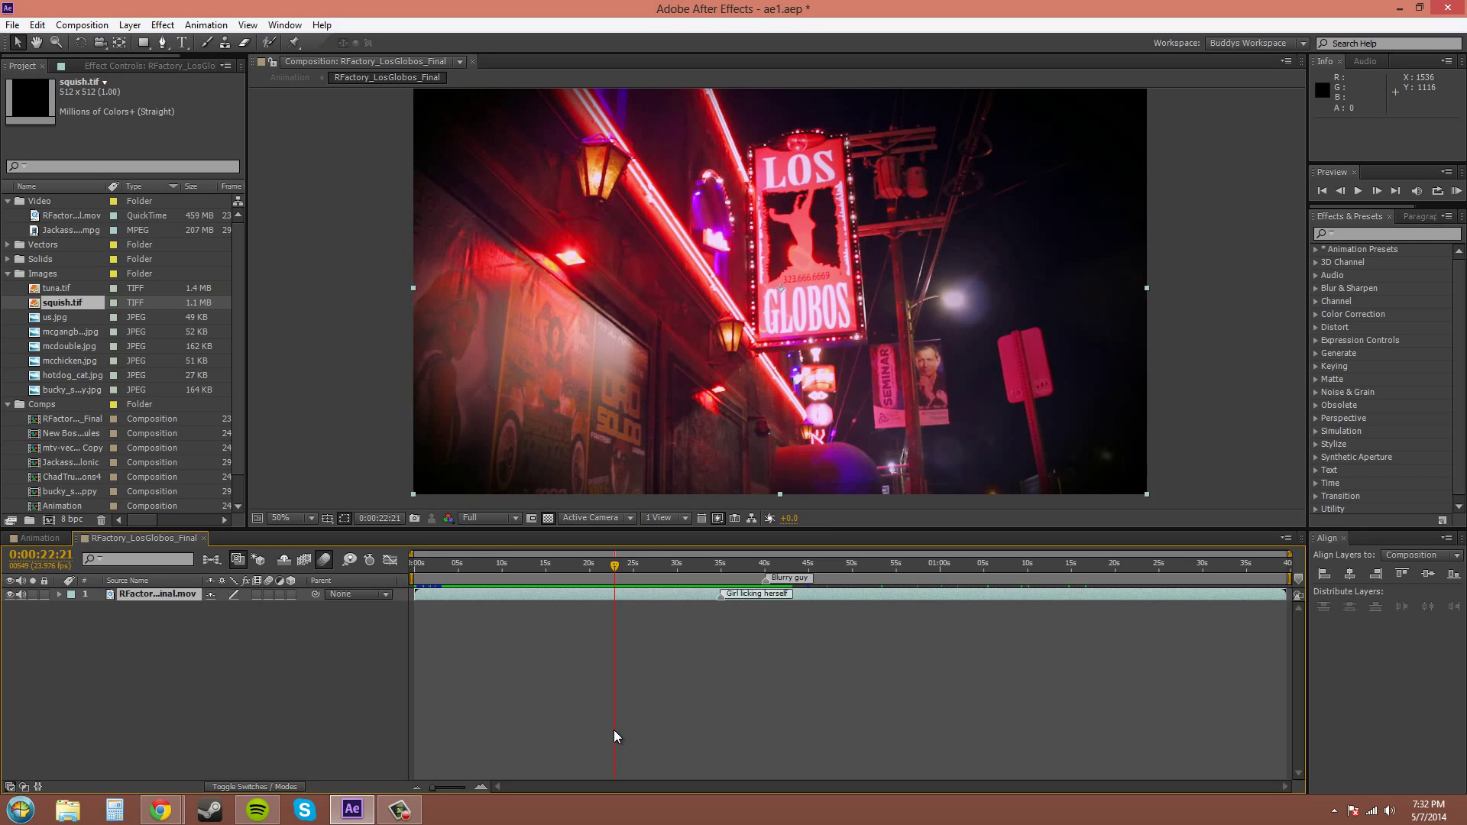
key("alt+KP_Multiply")
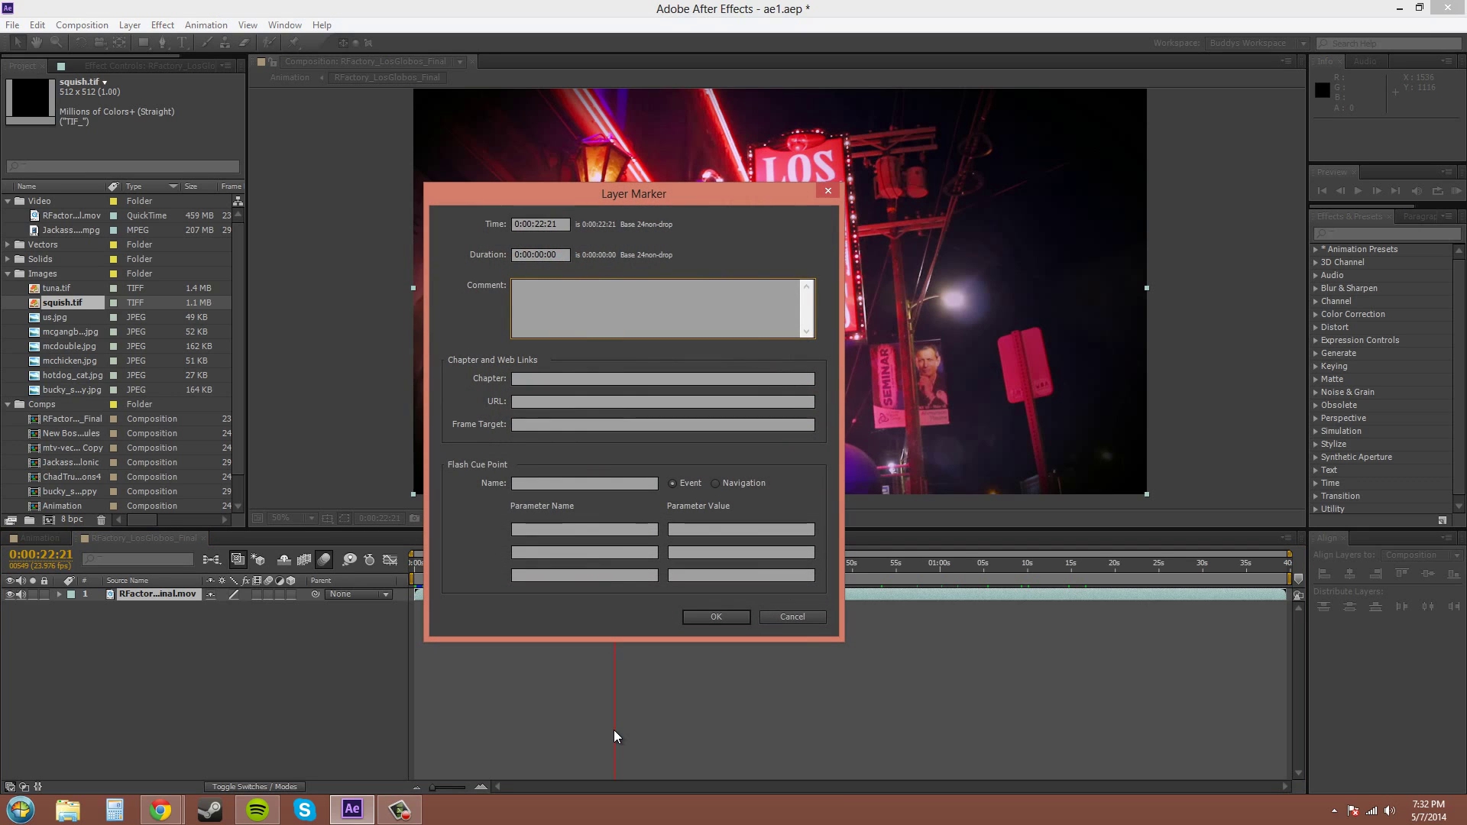
mouse_move(644, 197)
left_mouse_down()
mouse_move(928, 255)
mouse_move(1089, 241)
left_mouse_up()
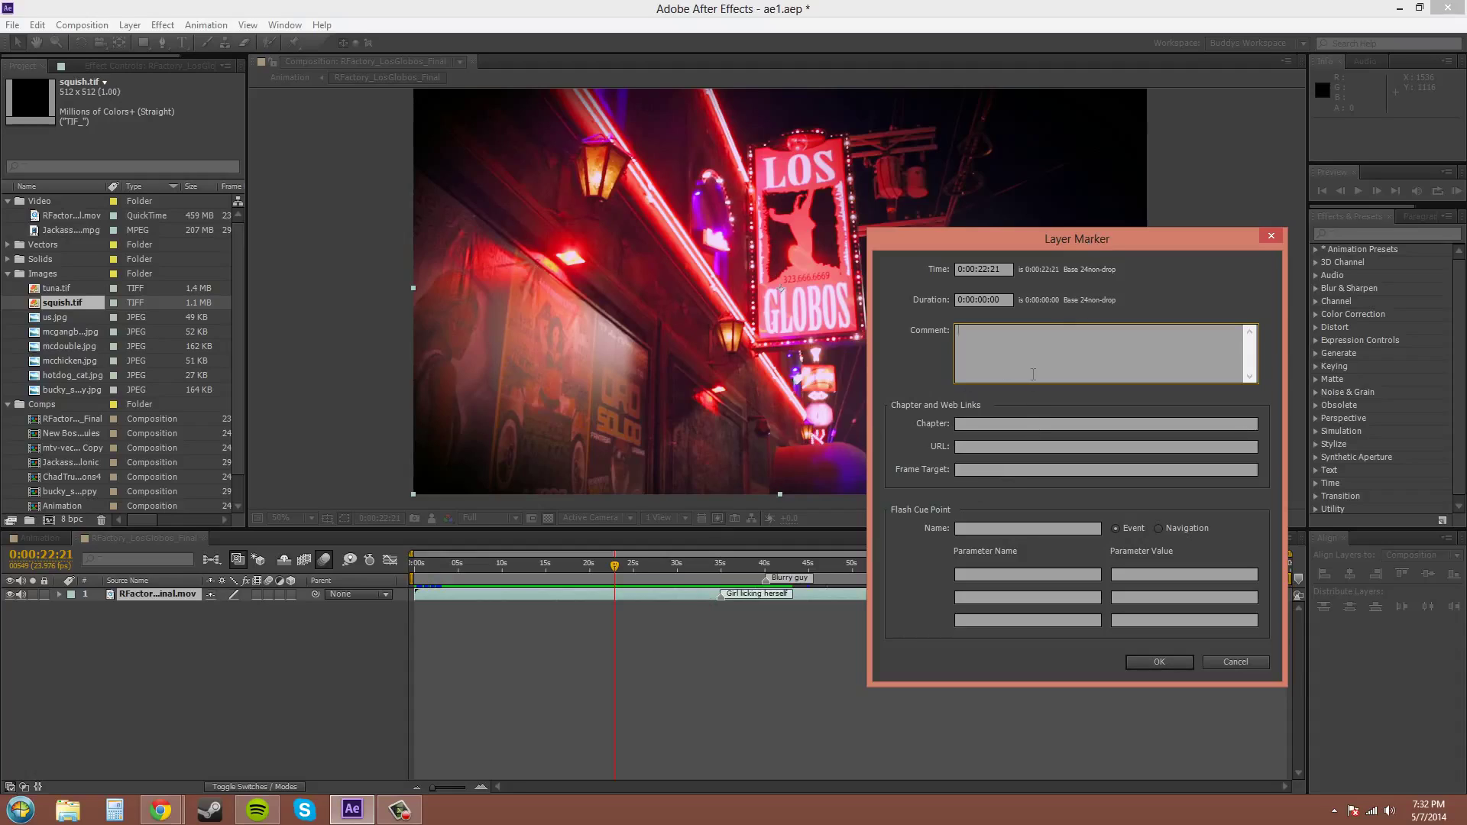
type("Signage")
left_click(1144, 662)
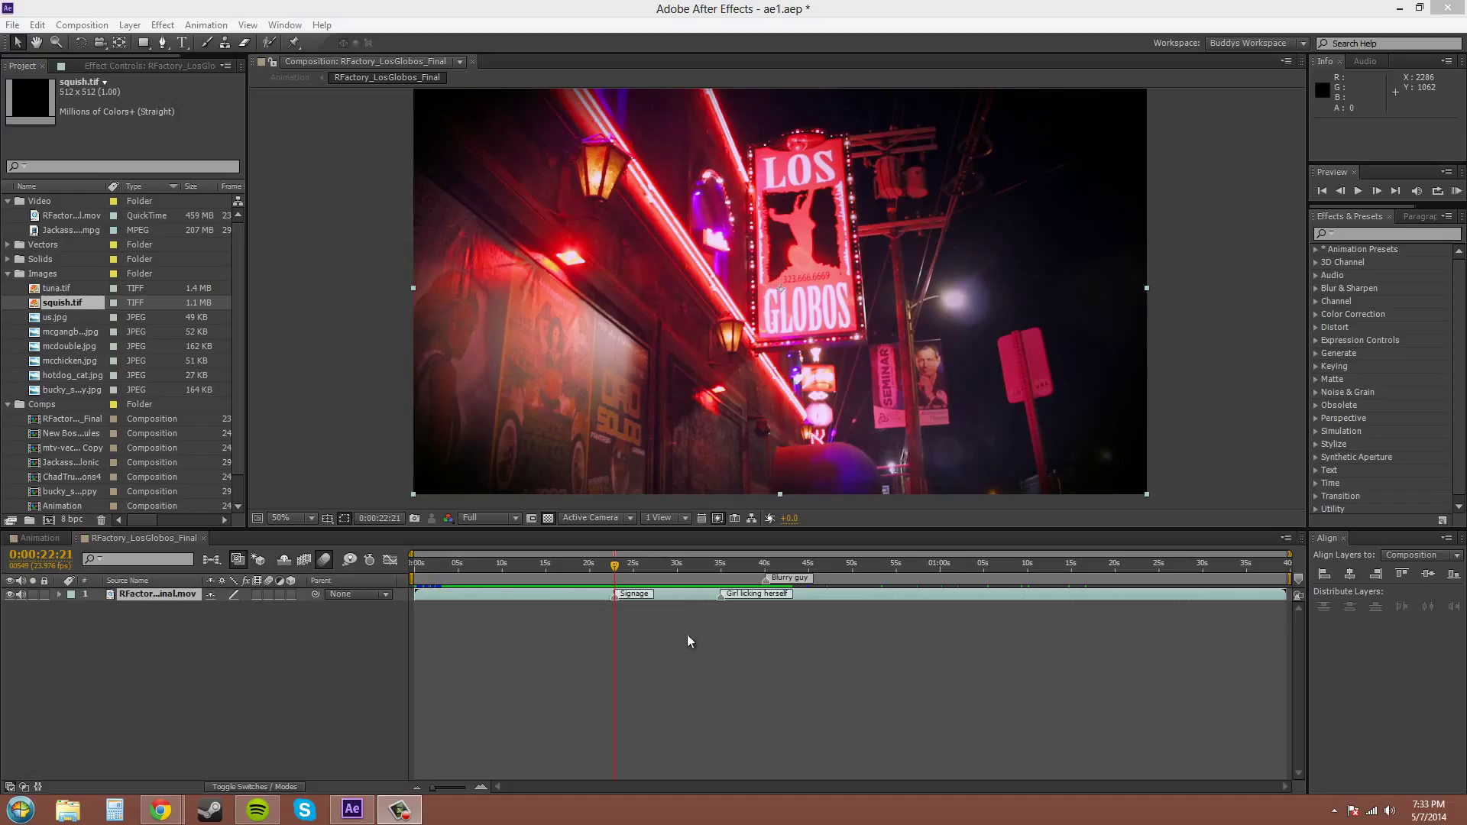
Step: Open the Layer Marker settings for the Signage marker at 0:00:22:21
right_click(615, 604)
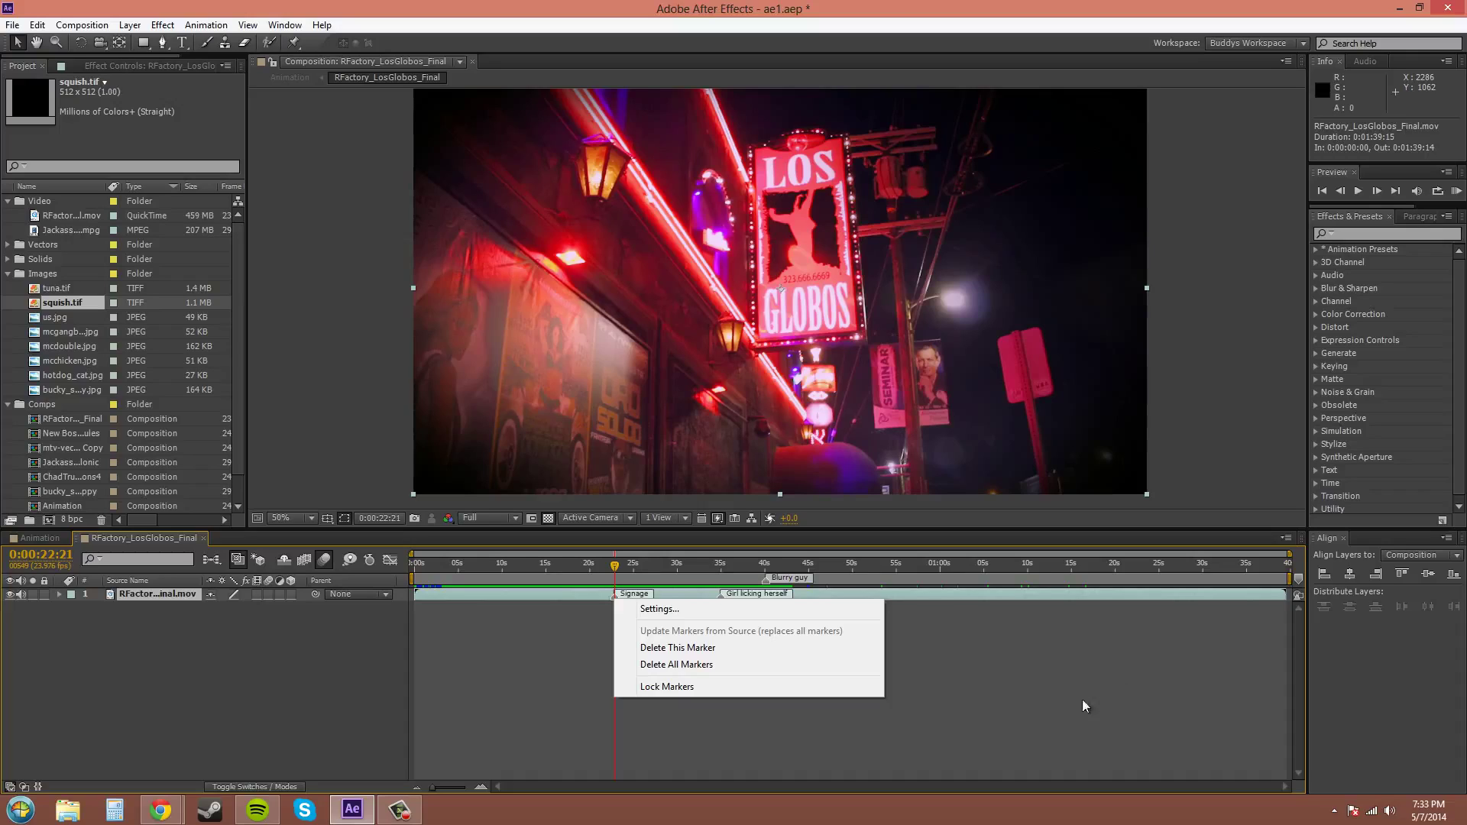
left_click(668, 610)
mouse_move(1088, 237)
left_mouse_down()
mouse_move(901, 210)
mouse_move(850, 171)
left_mouse_up()
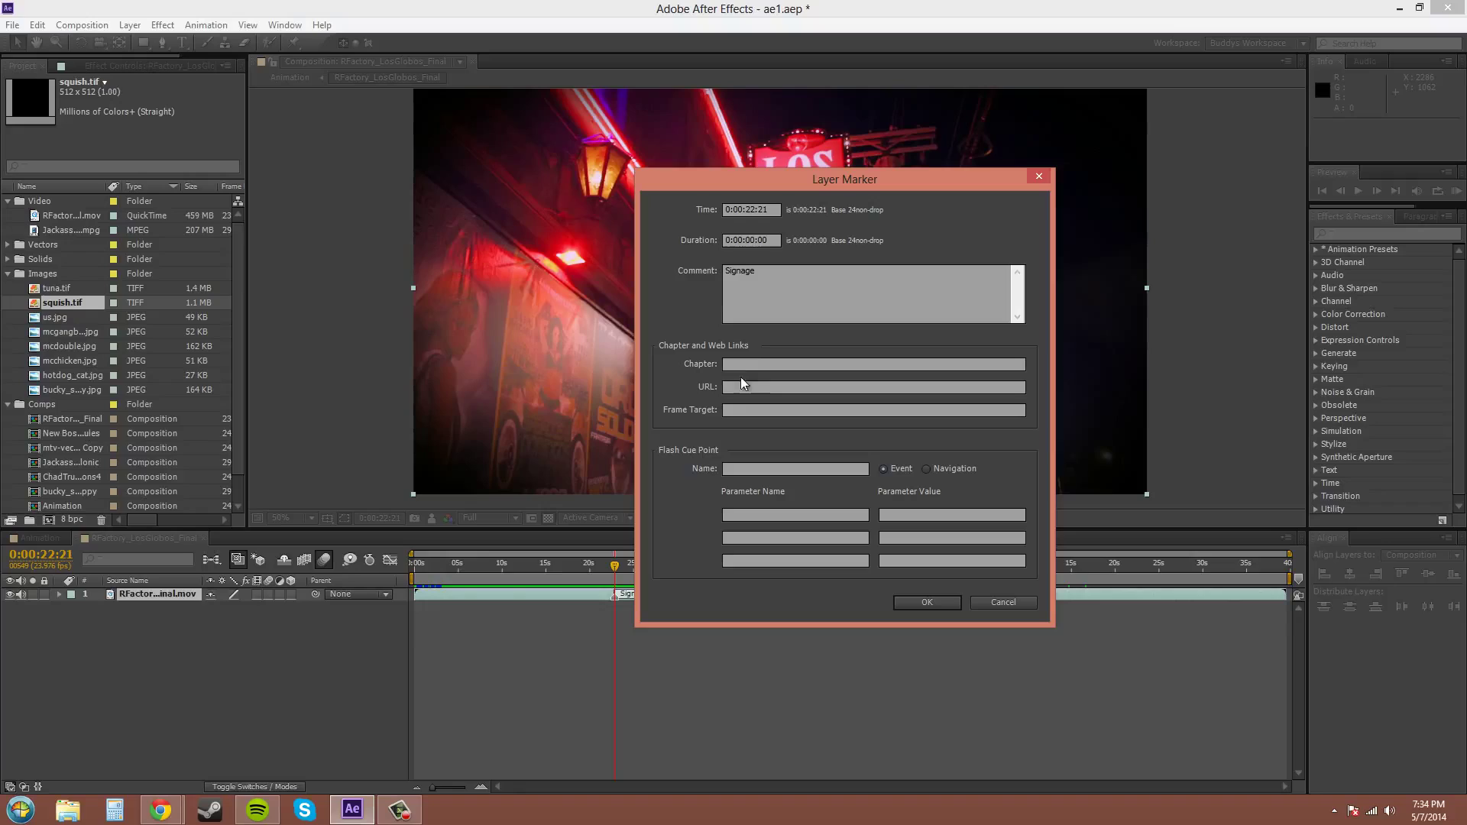
Step: Enter 'I saw the sign' as the Signage marker's chapter title
left_click(758, 366)
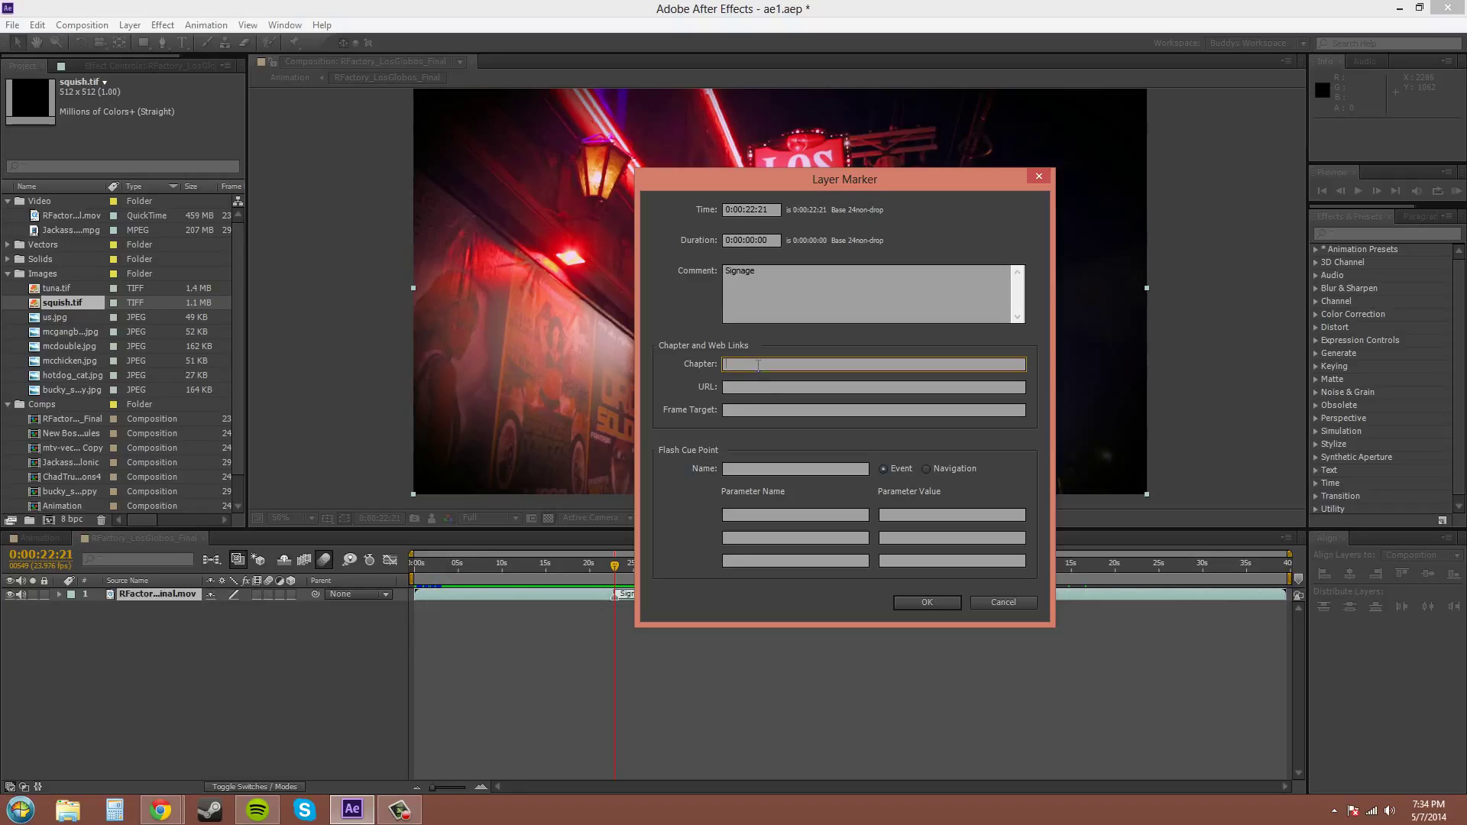
type("Showing the sig")
key("BackSpace")
key("BackSpace")
key("BackSpace")
key("BackSpace")
key("BackSpace")
key("BackSpace")
key("BackSpace")
key("BackSpace")
key("BackSpace")
key("BackSpace")
key("BackSpace")
key("BackSpace")
key("BackSpace")
key("BackSpace")
key("BackSpace")
type("I saw the sign")
left_click(753, 388)
left_click(751, 411)
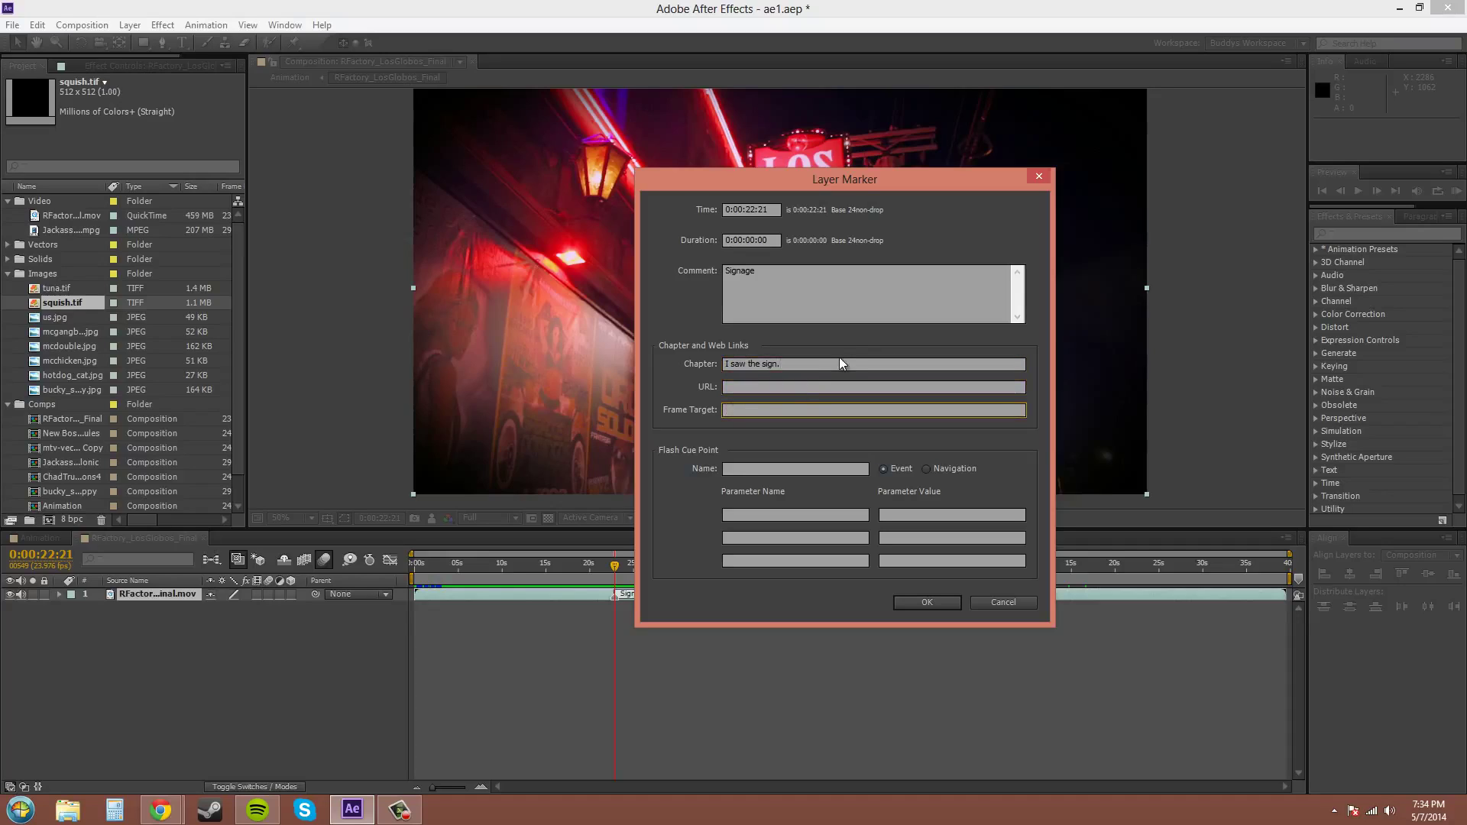
left_click(807, 388)
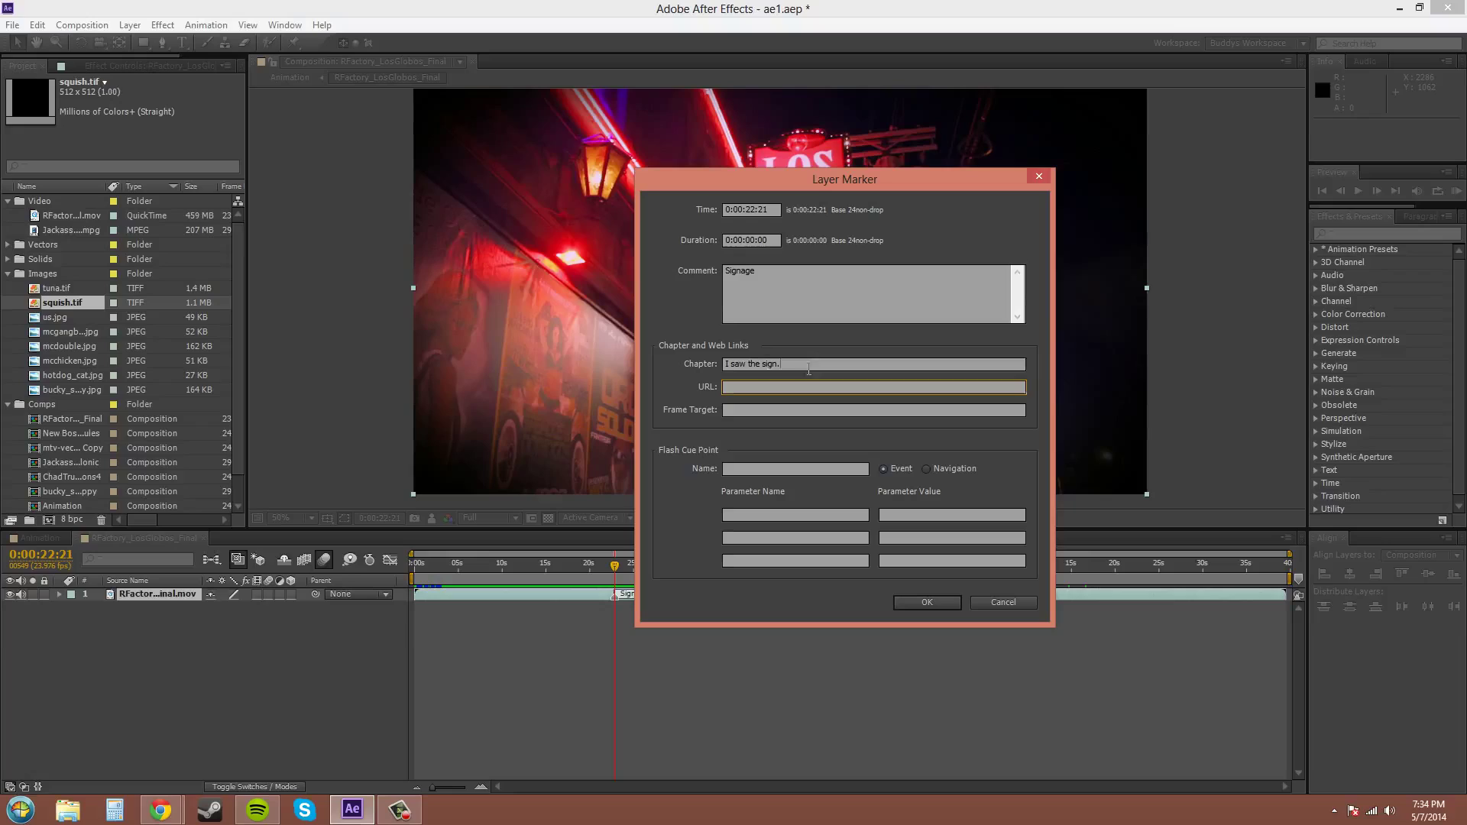
Step: Apply the 'I saw the sign' chapter setting and close the Layer Marker dialog
left_click(809, 365)
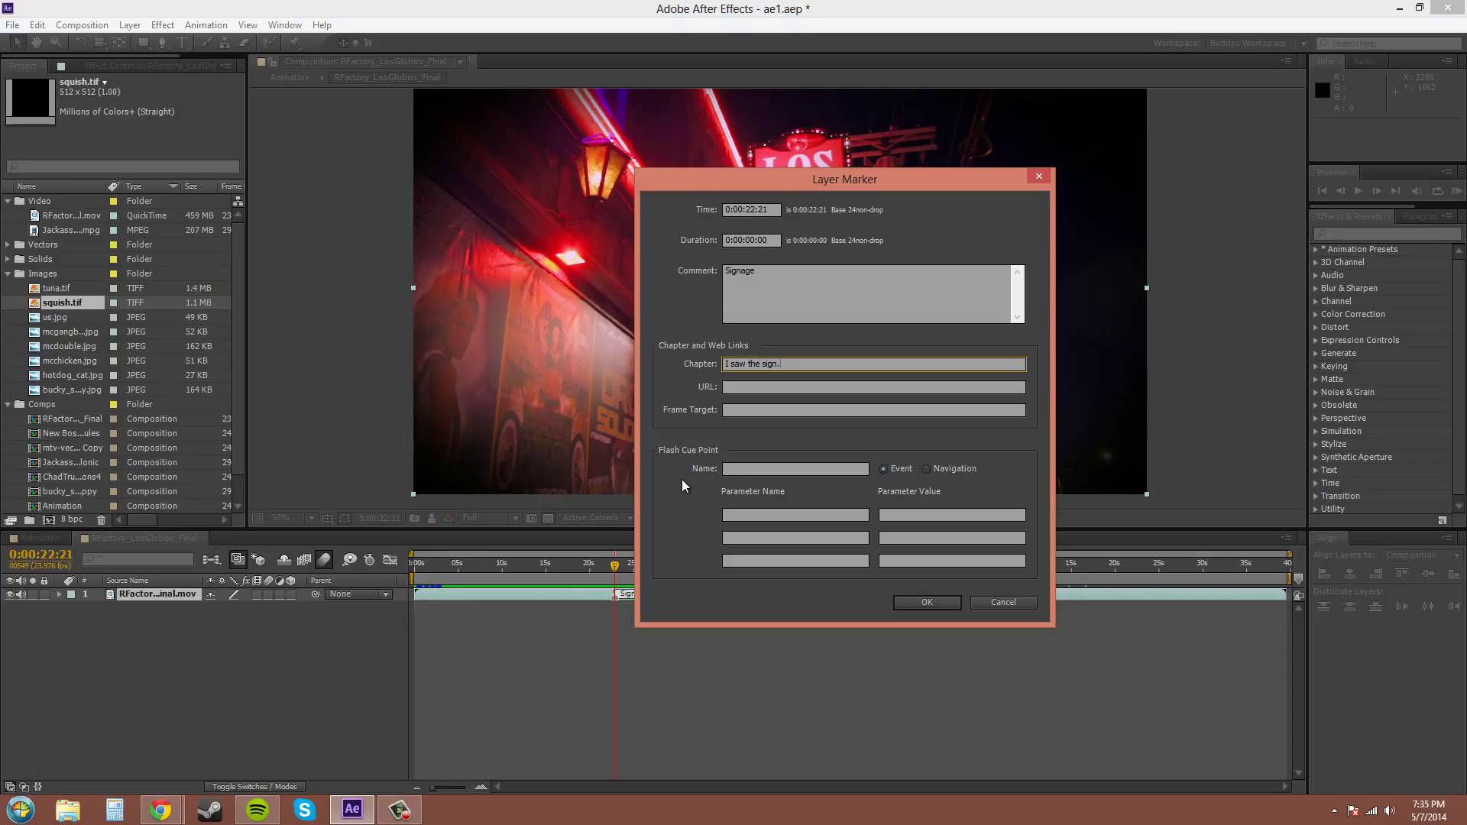
left_click(927, 603)
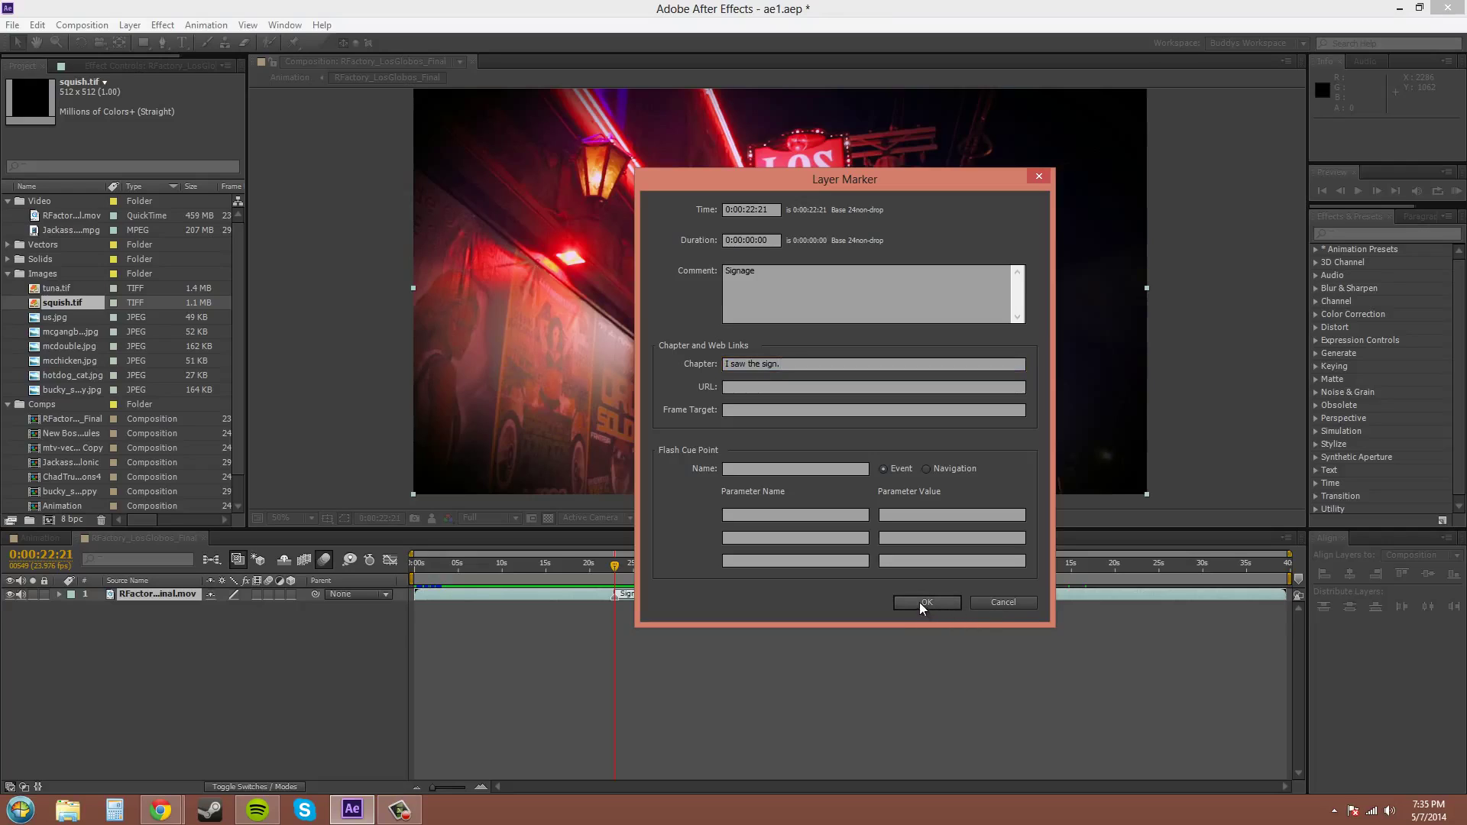
left_click(919, 599)
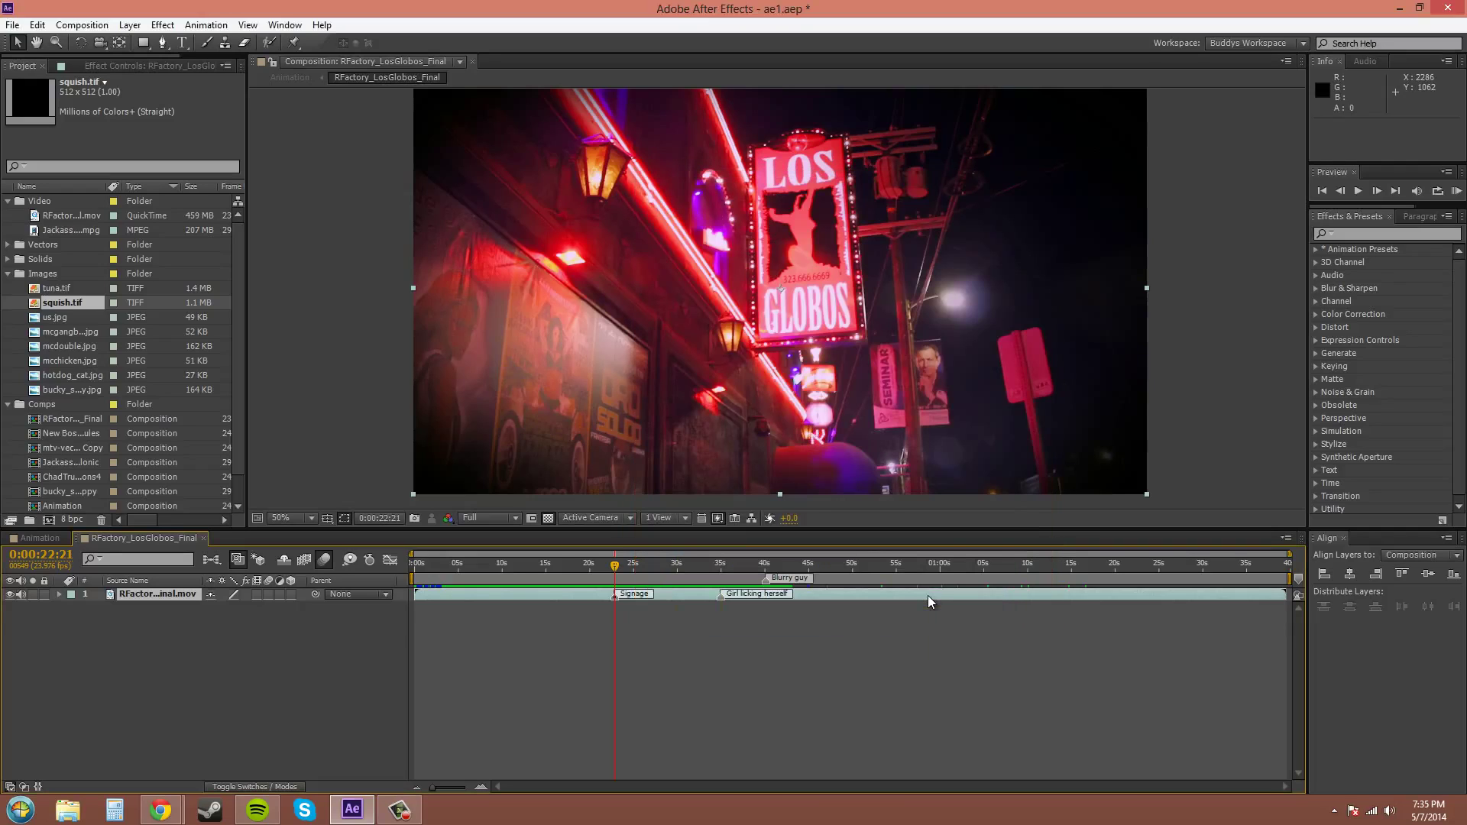